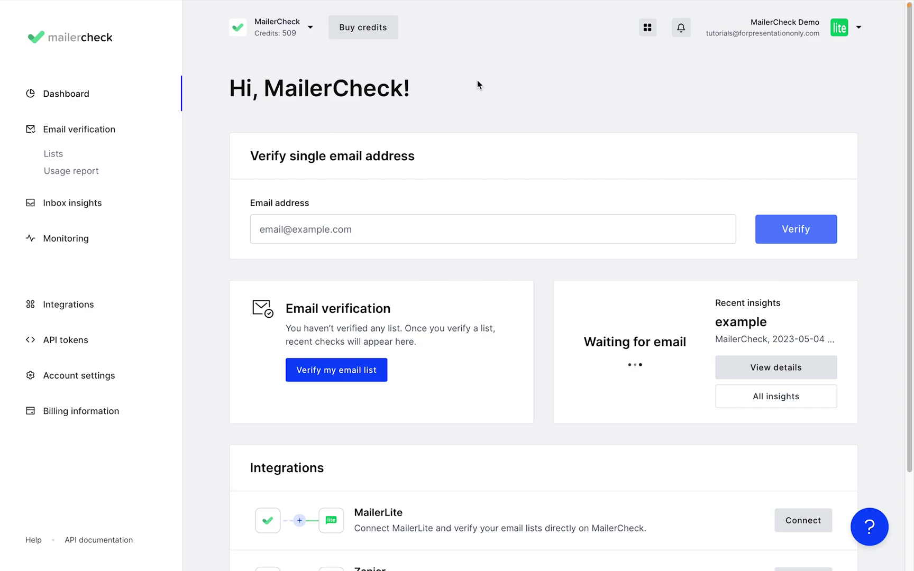
# Open MailerCheck's Add account form for the MailerLite integration and focus its API key field
pyautogui.click(120, 308)
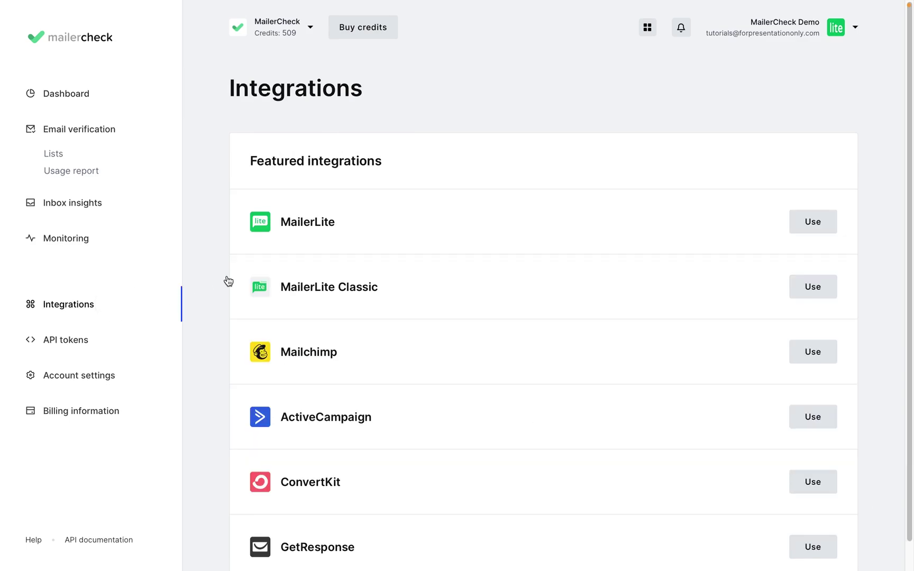
pyautogui.click(812, 226)
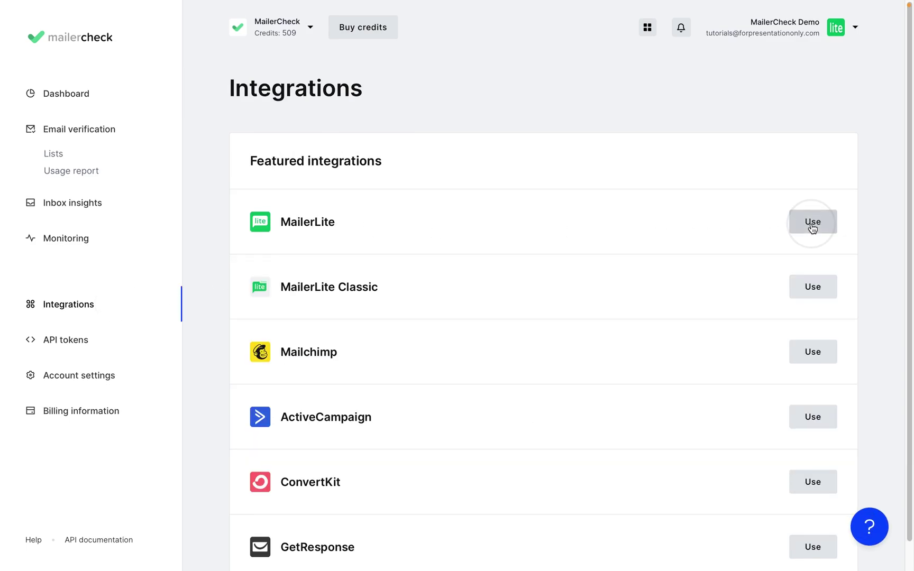
pyautogui.click(796, 91)
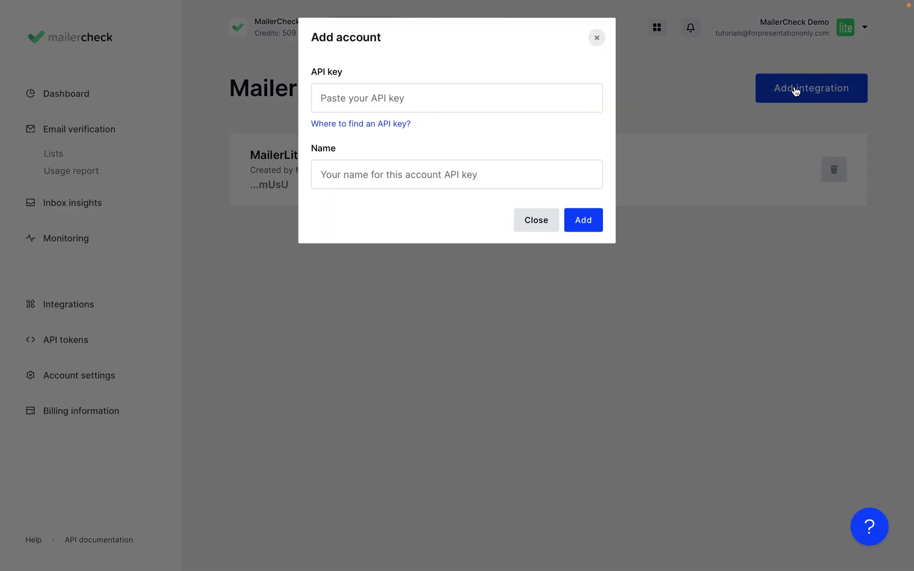
pyautogui.click(378, 98)
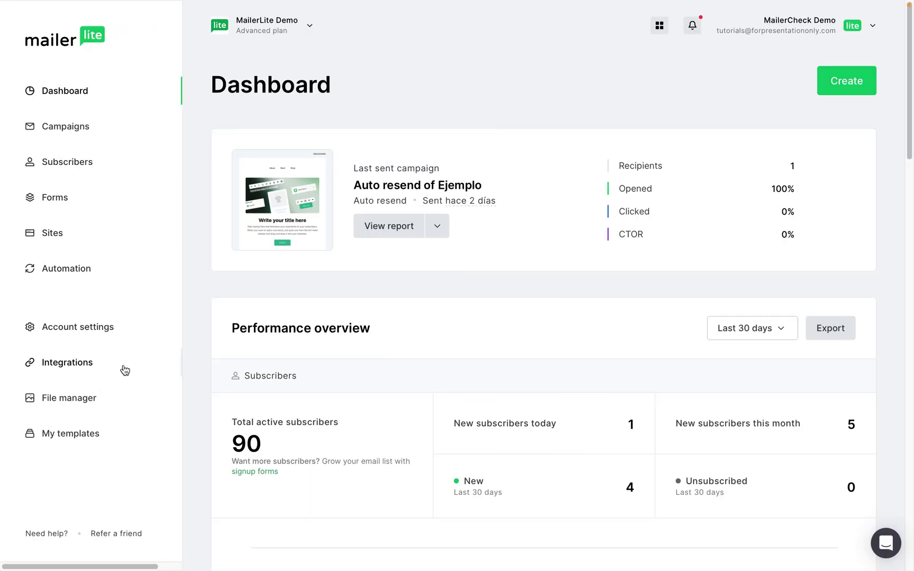
# Create a MailerLite API token named 'MailerCheck', accepting the terms, and copy its key
pyautogui.click(124, 369)
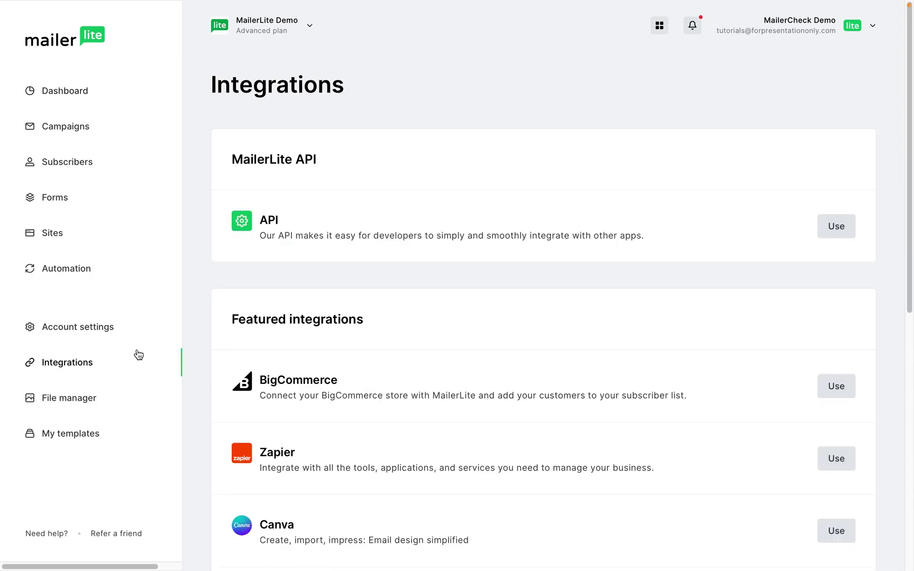
pyautogui.click(846, 230)
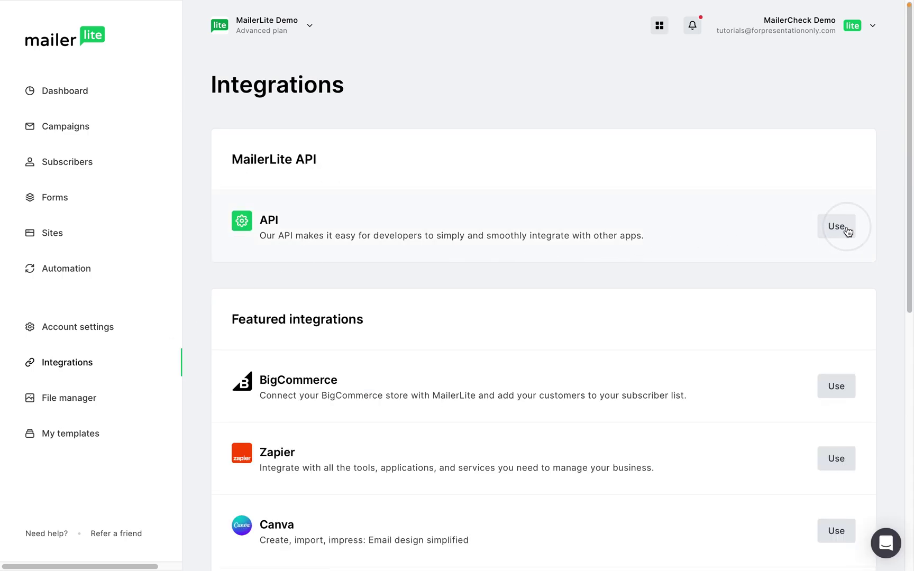
pyautogui.click(801, 178)
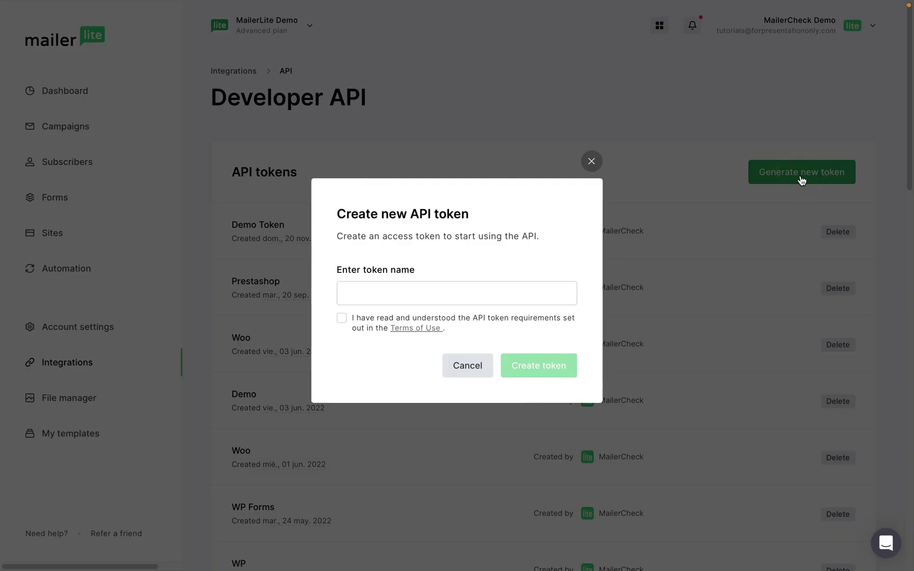
pyautogui.click(424, 299)
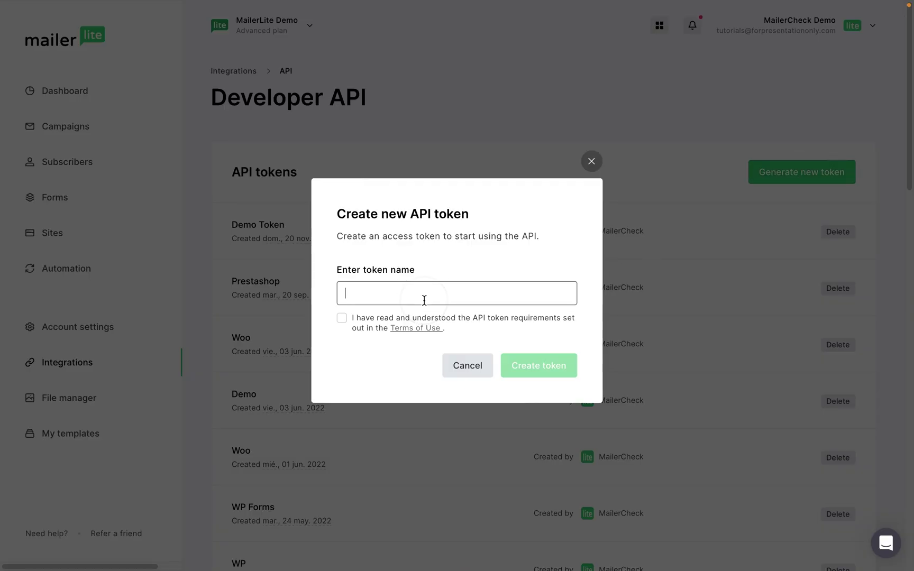
pyautogui.write('MailerCheck')
pyautogui.click(342, 317)
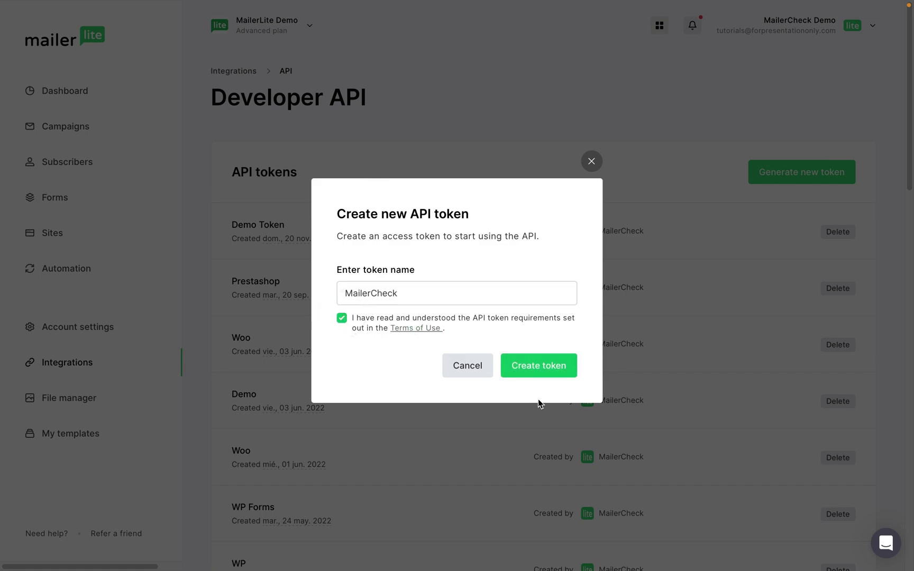
pyautogui.click(552, 376)
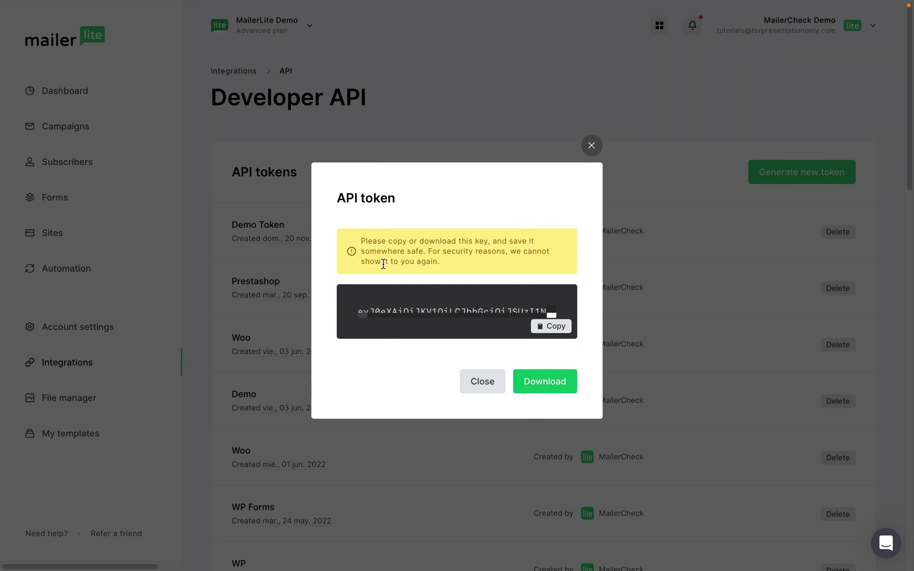
pyautogui.click(550, 329)
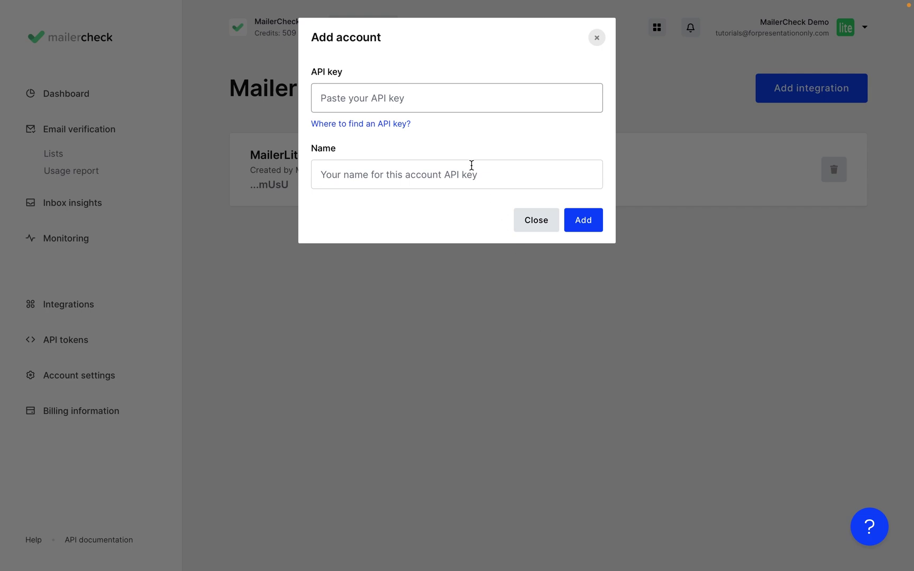
# Paste the copied API key and add the account with the name 'MailerLite Demo'
pyautogui.click(394, 93)
pyautogui.click(394, 92)
pyautogui.press('super+v')
pyautogui.click(383, 175)
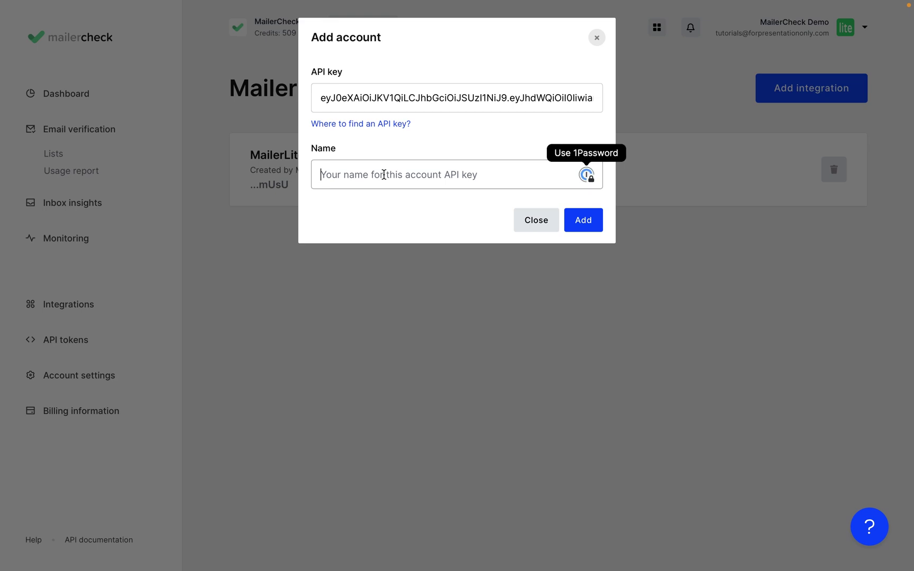
pyautogui.write('Mailer')
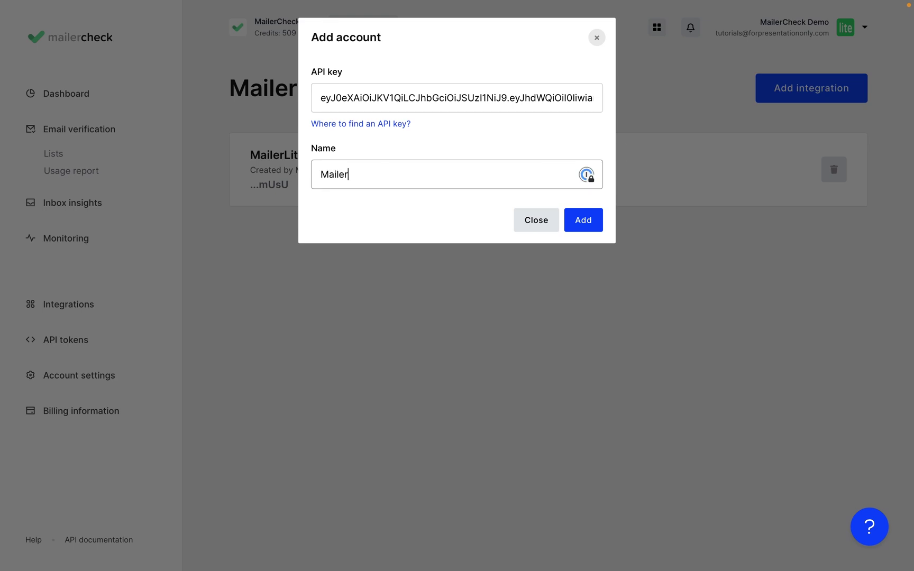
pyautogui.write('Lite Demo')
pyautogui.click(575, 229)
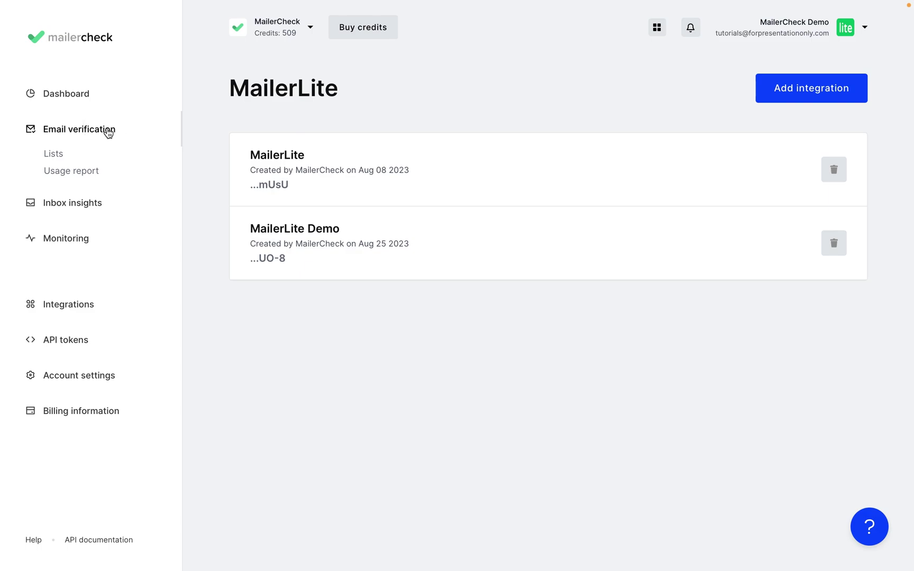
# Start a new MailerLite list verification and authenticate with the MailerLite Demo account
pyautogui.click(55, 160)
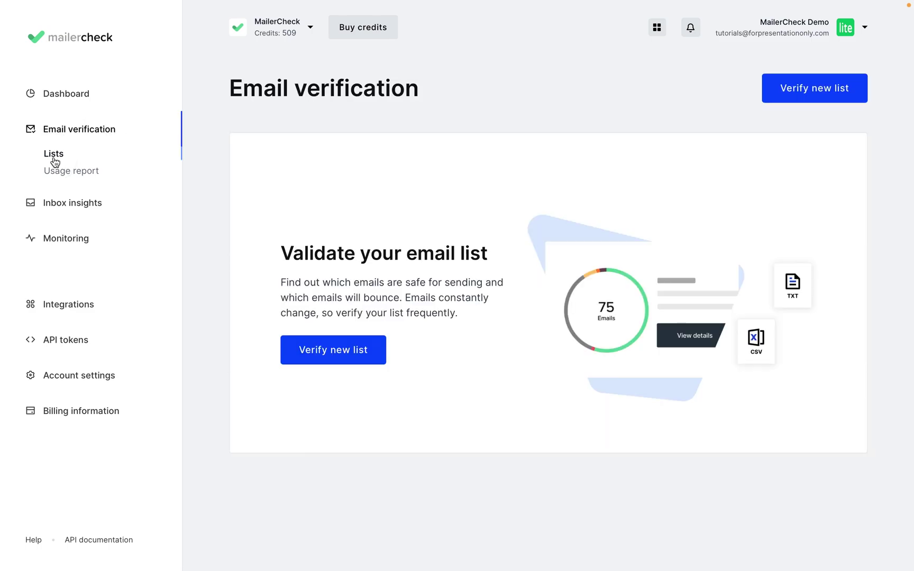
pyautogui.click(809, 99)
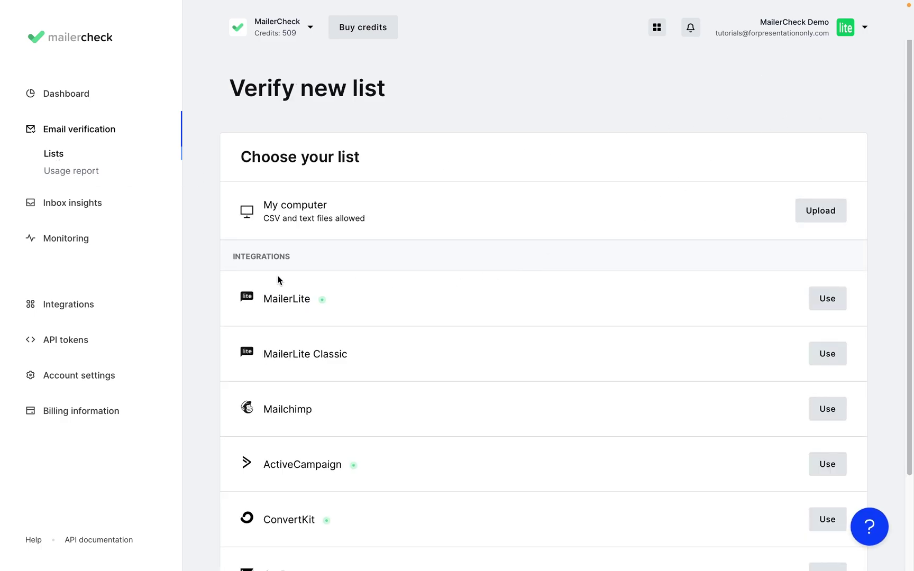
pyautogui.click(828, 299)
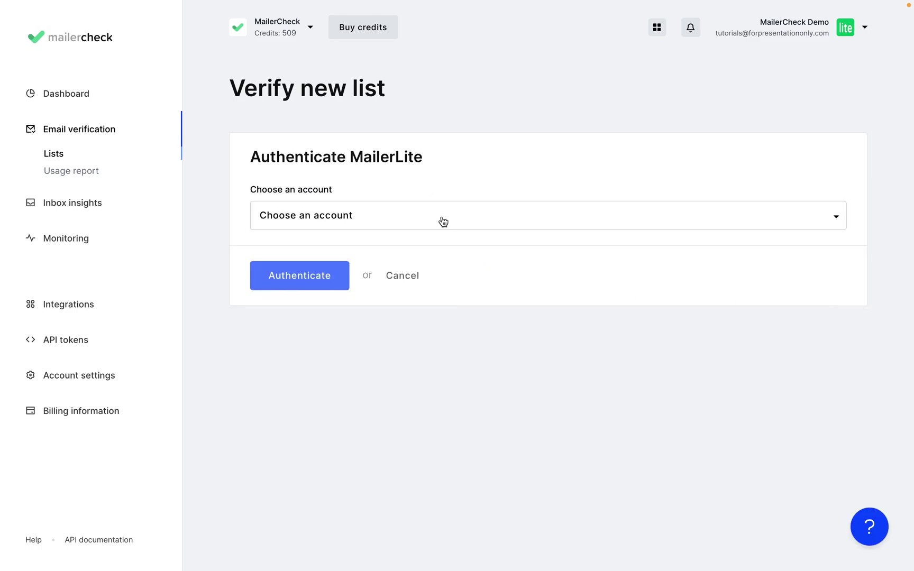
pyautogui.click(440, 220)
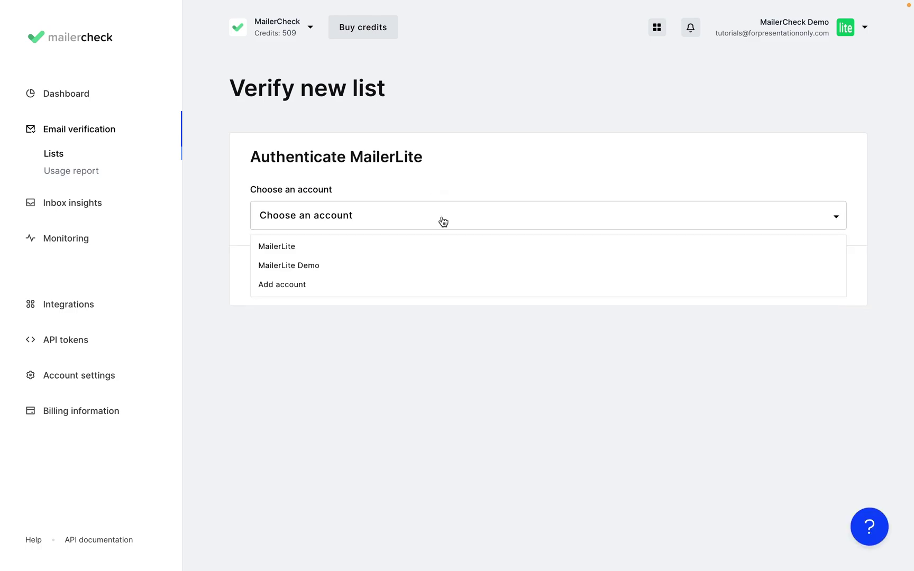
pyautogui.click(318, 266)
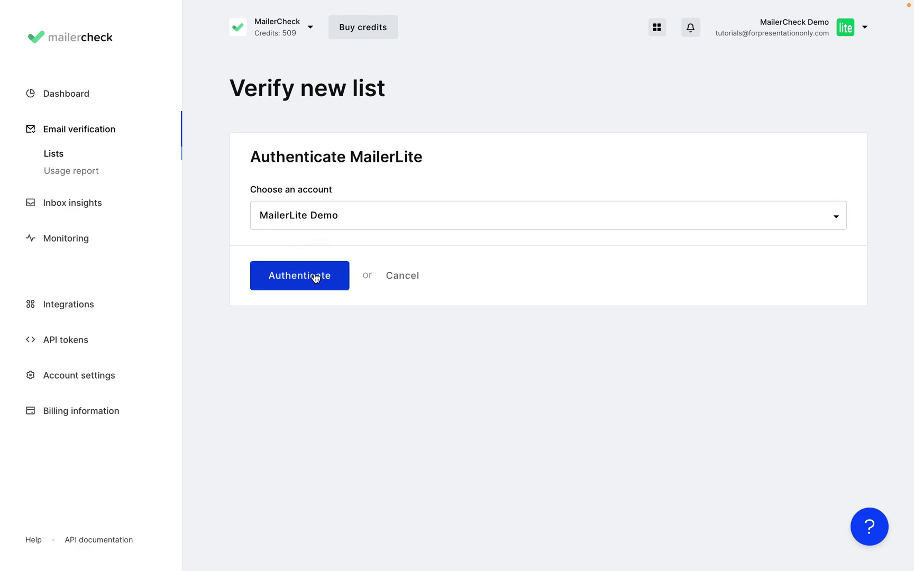
pyautogui.click(316, 278)
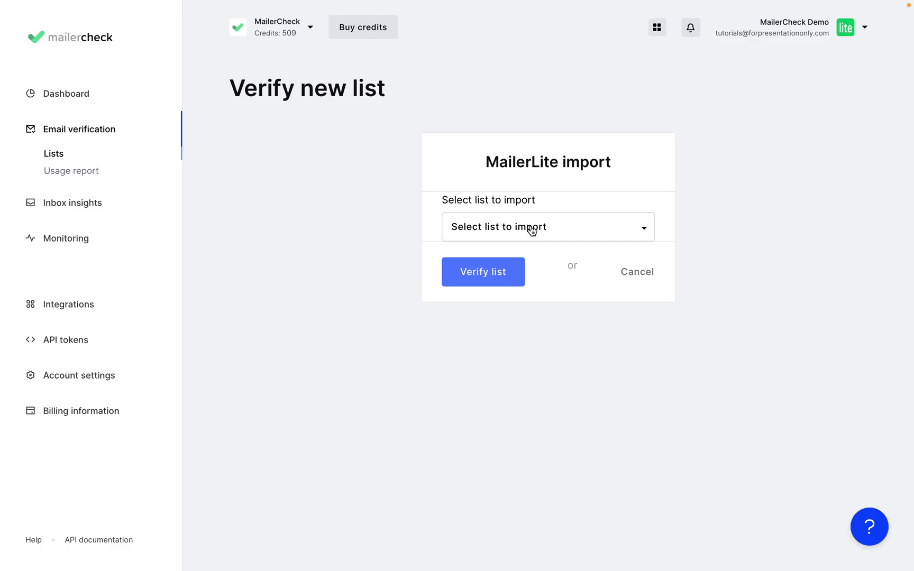
# Pick Demo group (14) under GROUPS and verify it for 14 credits
pyautogui.click(531, 229)
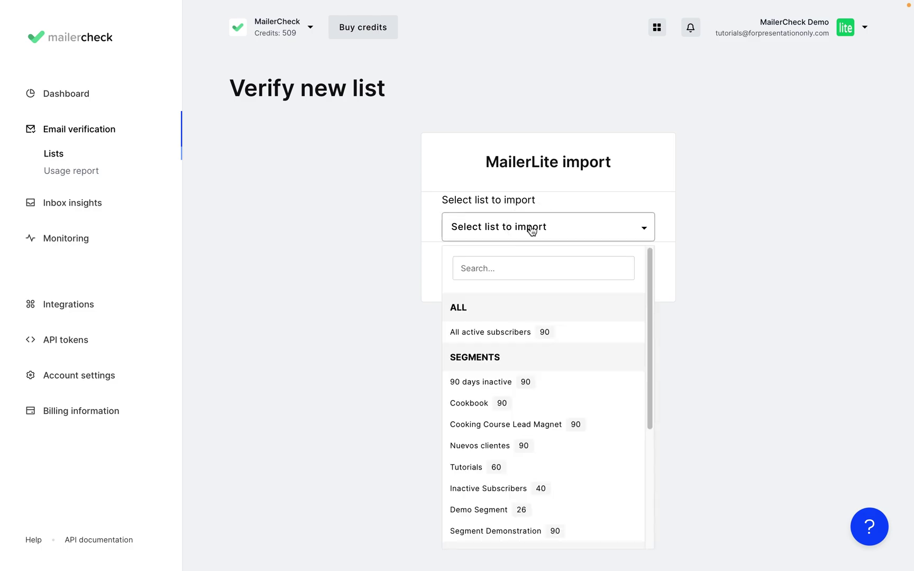
pyautogui.scroll(-2, 525, 330)
pyautogui.scroll(-3, 555, 333)
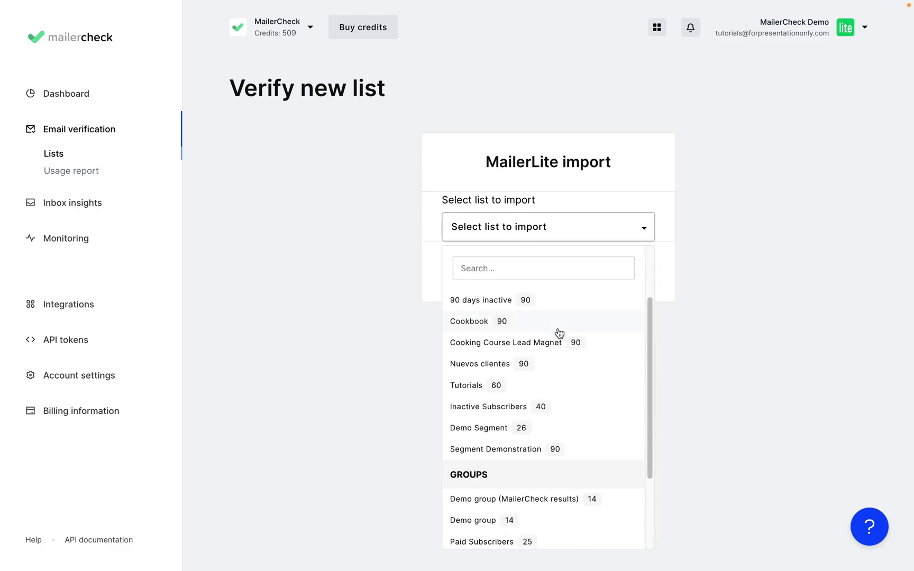
pyautogui.click(549, 408)
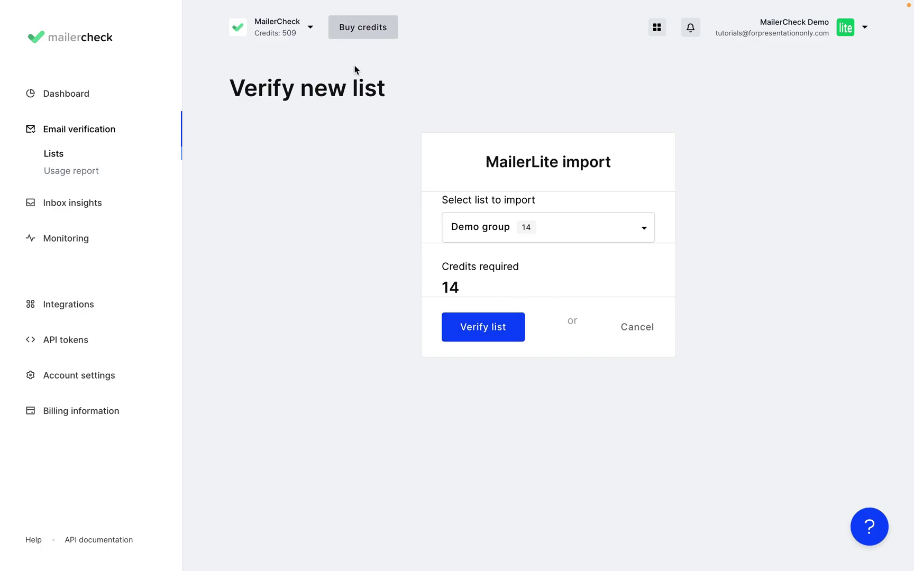
pyautogui.click(501, 339)
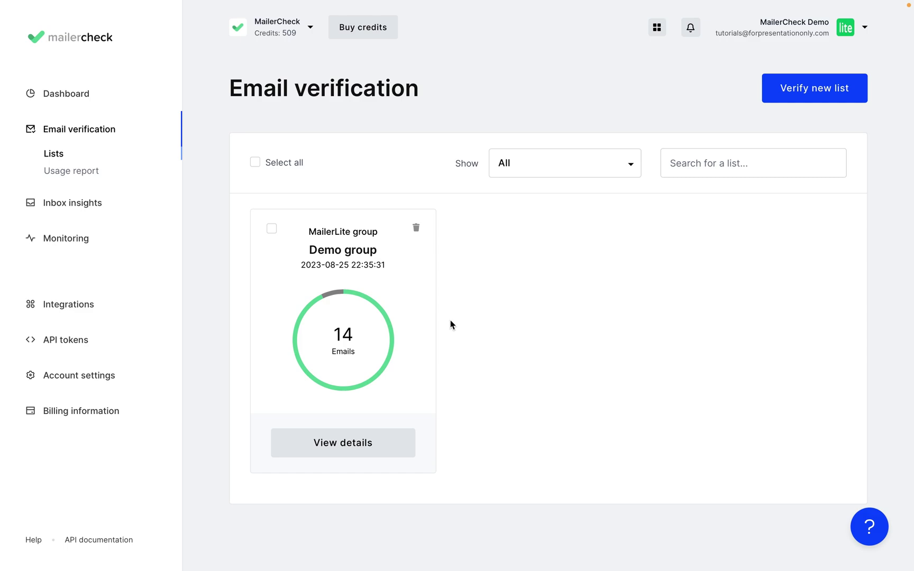
# Review the Demo group results (13 Valid, 1 Mailbox not found) and select every result category
pyautogui.click(363, 442)
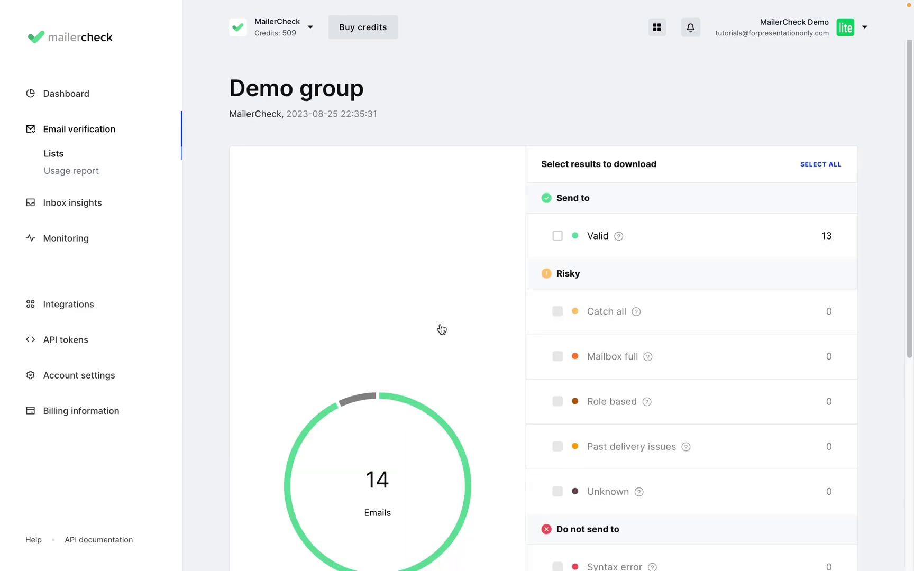
pyautogui.scroll(-1, 786, 224)
pyautogui.scroll(-5, 786, 224)
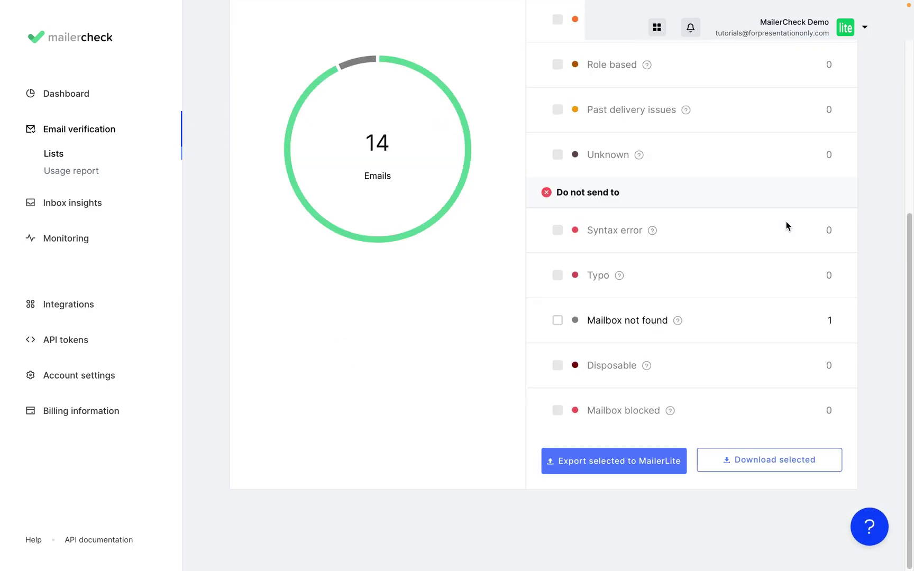
pyautogui.scroll(6, 786, 225)
pyautogui.scroll(-1, 787, 229)
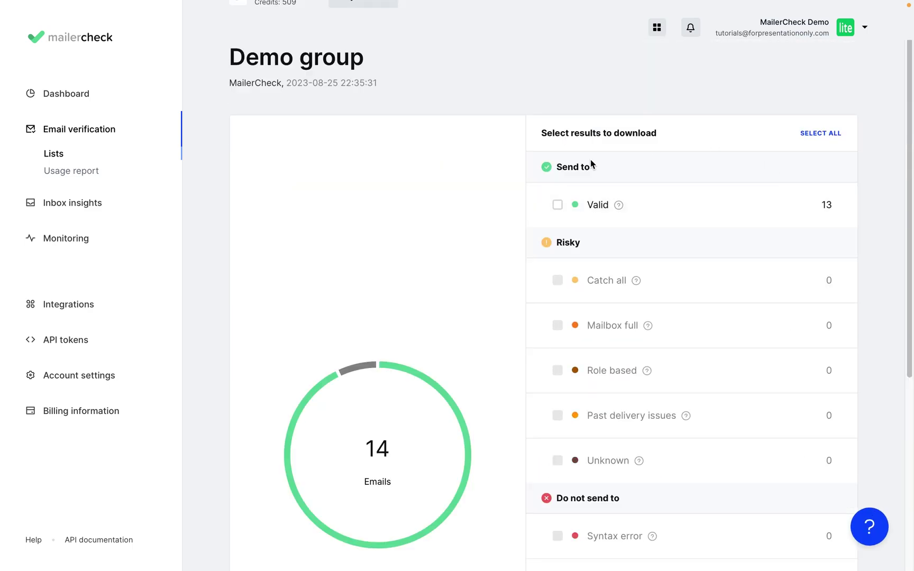
pyautogui.scroll(-2, 772, 231)
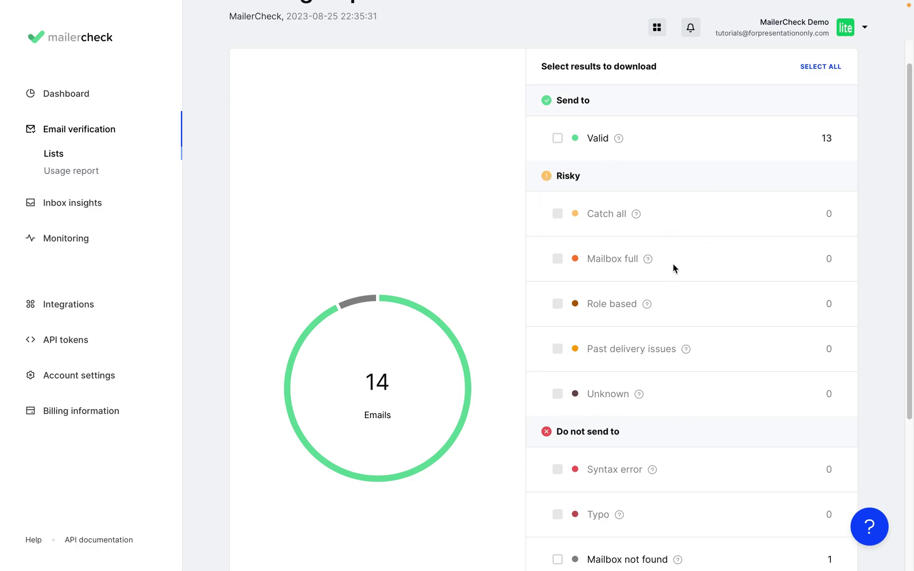
pyautogui.scroll(-5, 765, 234)
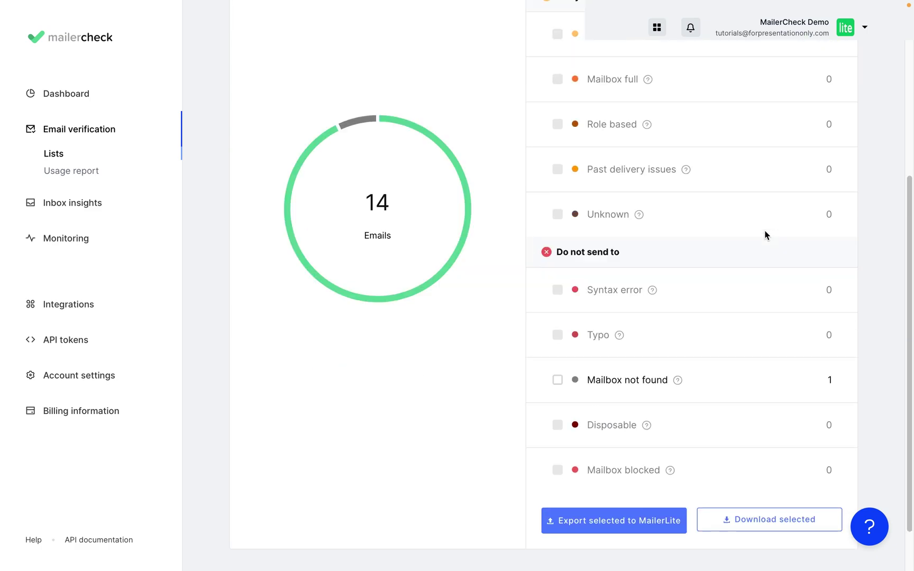
pyautogui.scroll(-1, 646, 259)
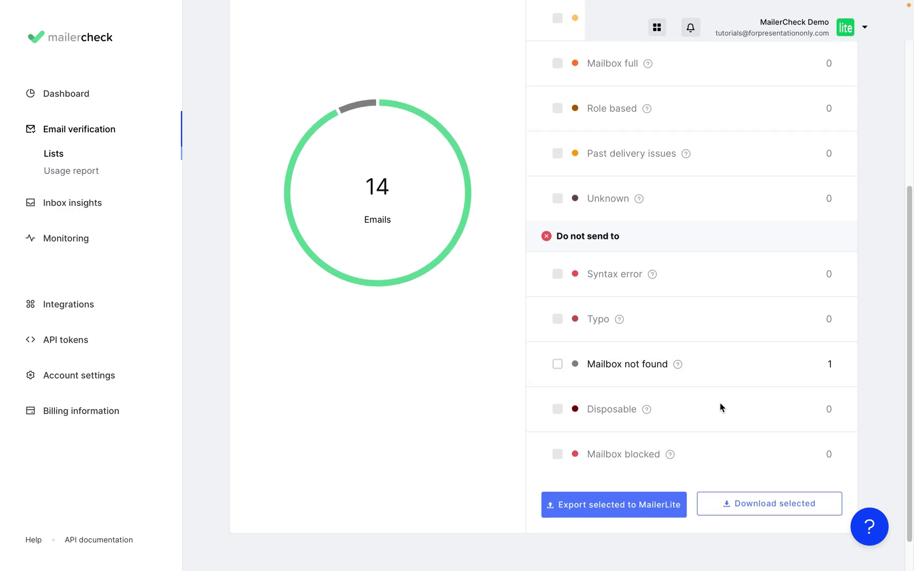
pyautogui.scroll(8, 719, 402)
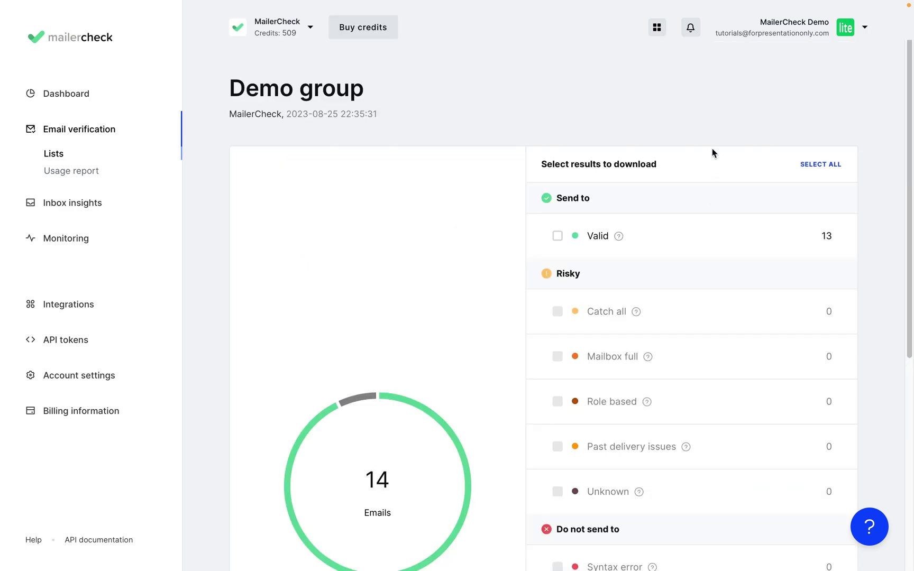
pyautogui.click(826, 165)
# Select only the Valid and Mailbox not found results and export them to MailerLite
pyautogui.click(826, 165)
pyautogui.scroll(-5, 796, 228)
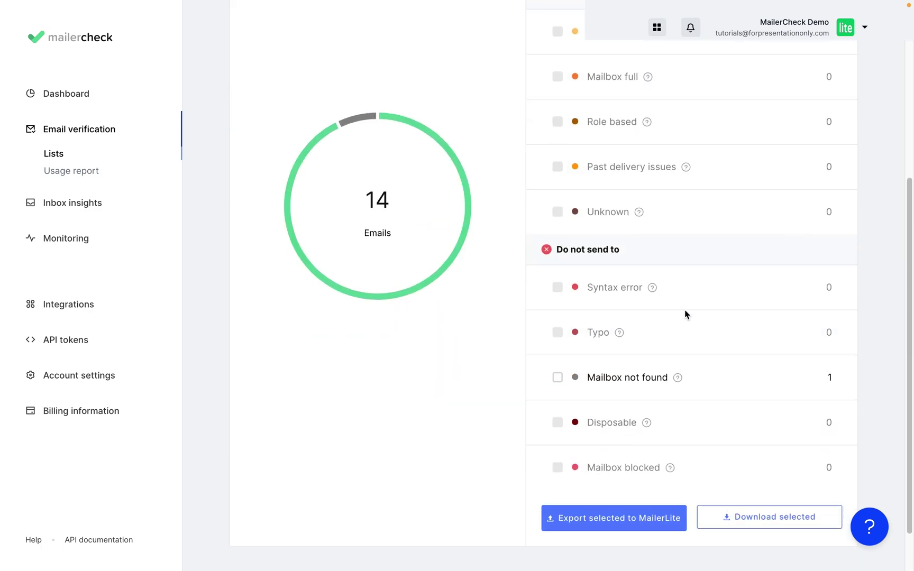
pyautogui.click(558, 377)
pyautogui.scroll(1, 595, 246)
pyautogui.scroll(5, 593, 243)
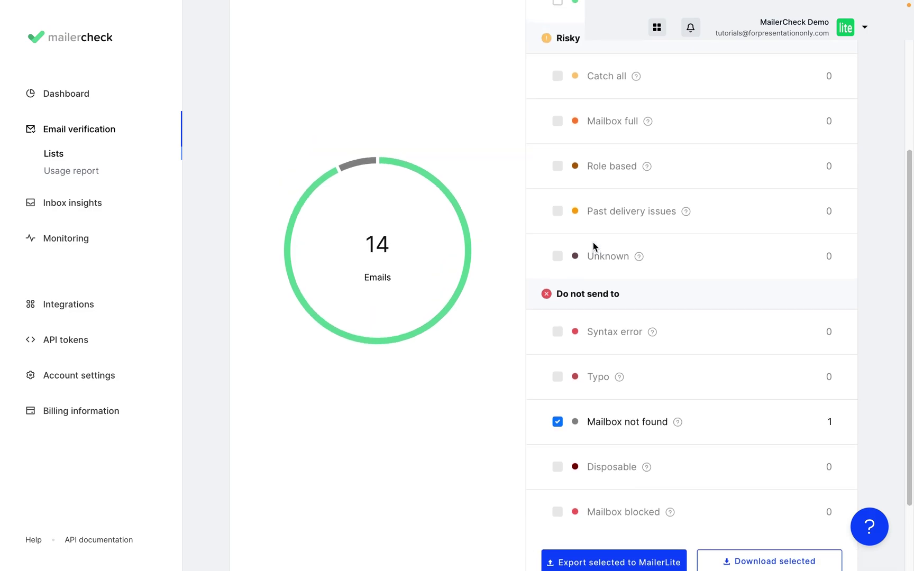
pyautogui.click(558, 210)
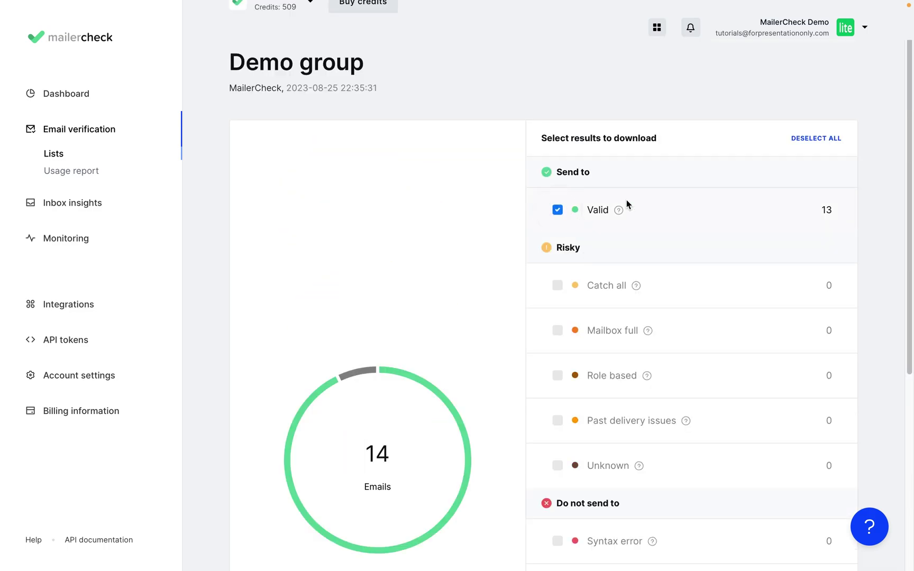
pyautogui.scroll(-6, 689, 212)
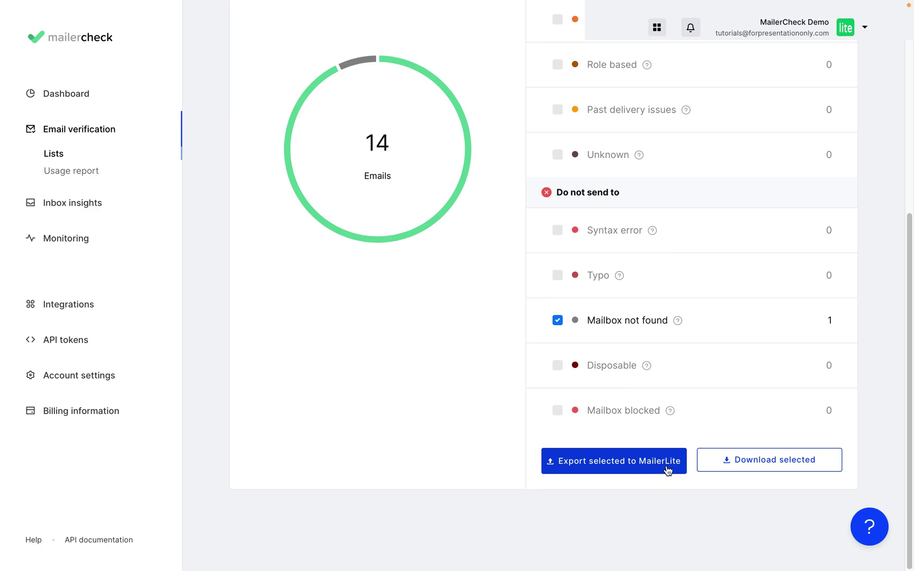
pyautogui.scroll(6, 700, 353)
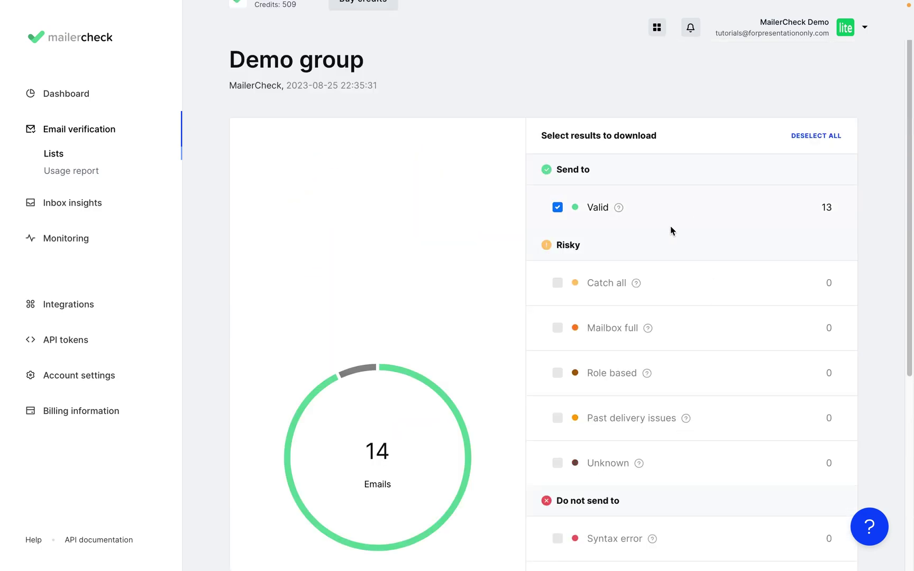
pyautogui.scroll(-5, 669, 238)
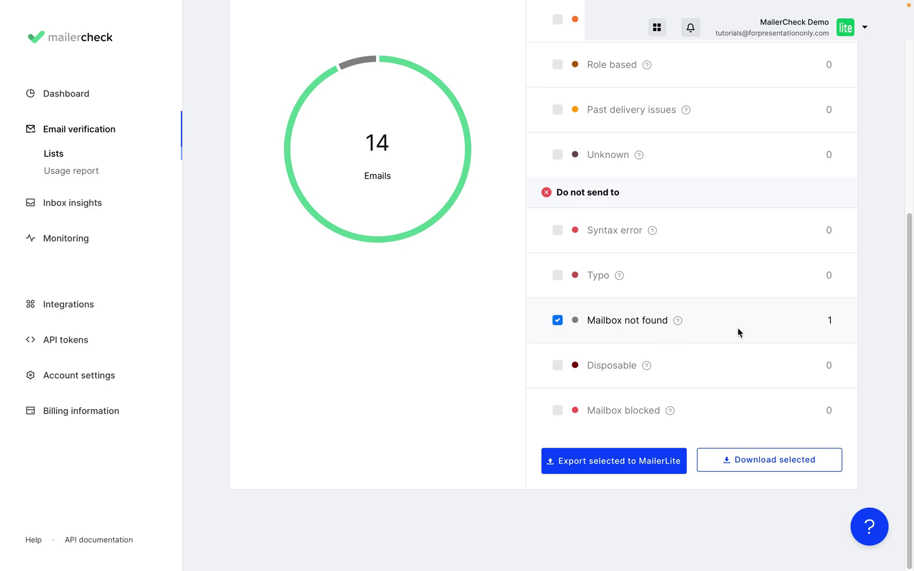
pyautogui.click(601, 470)
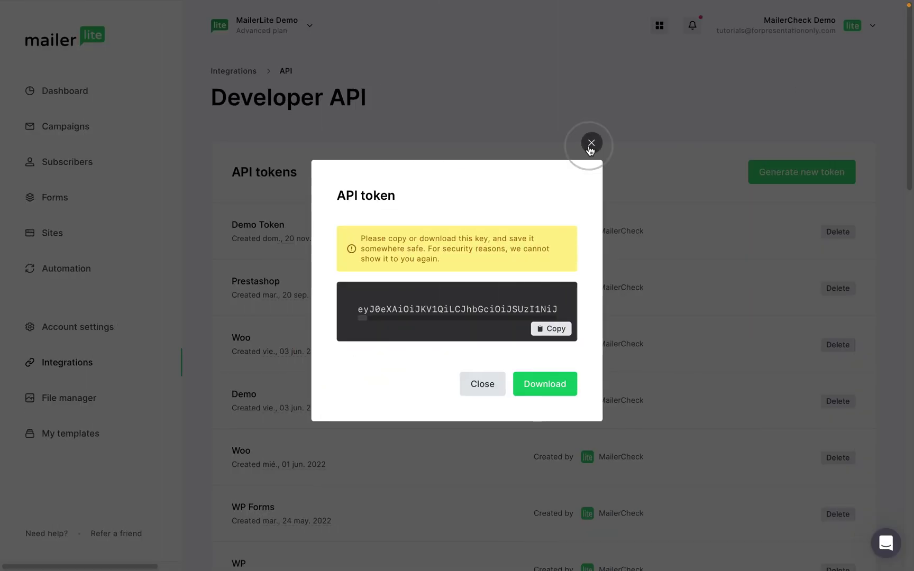
# Dismiss the API token notice and view the Demo group (MailerCheck results) subscriber group
pyautogui.click(590, 142)
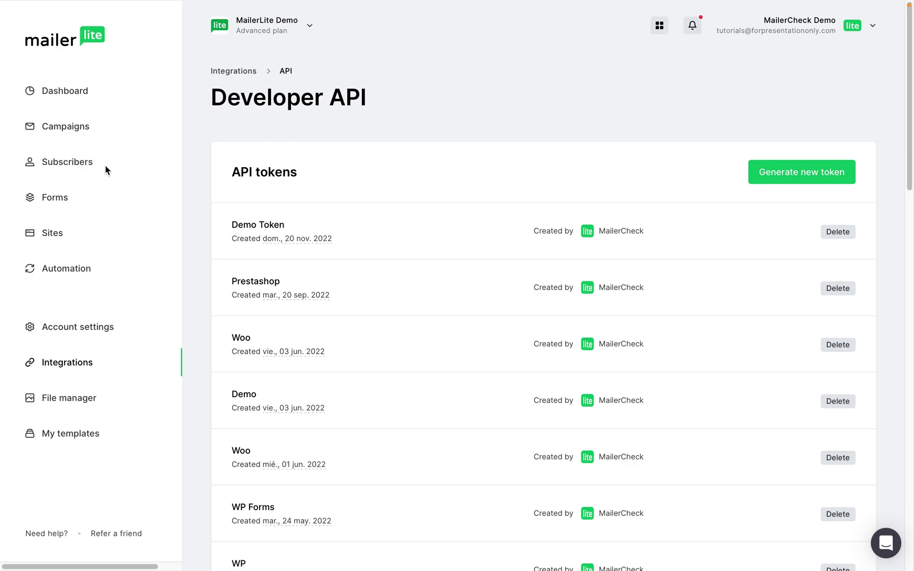
pyautogui.click(90, 163)
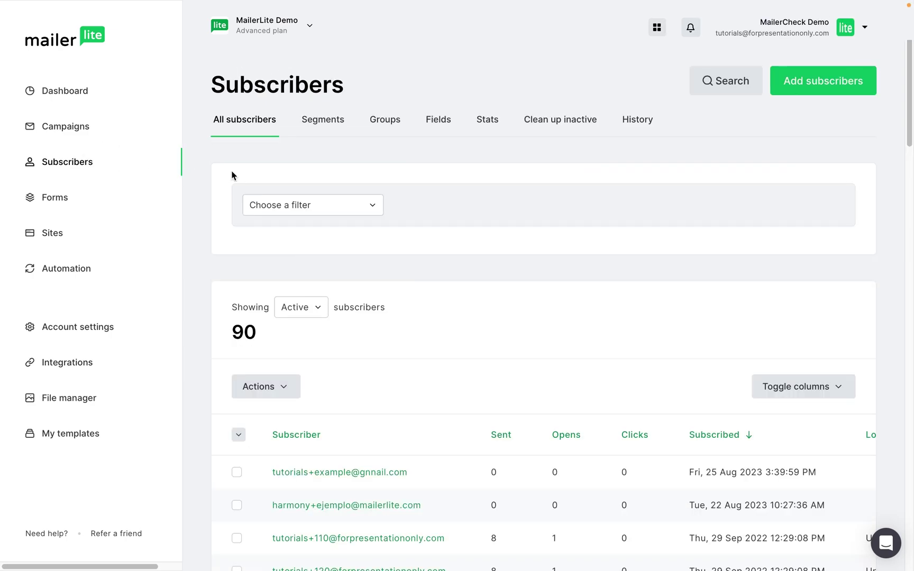
pyautogui.click(398, 125)
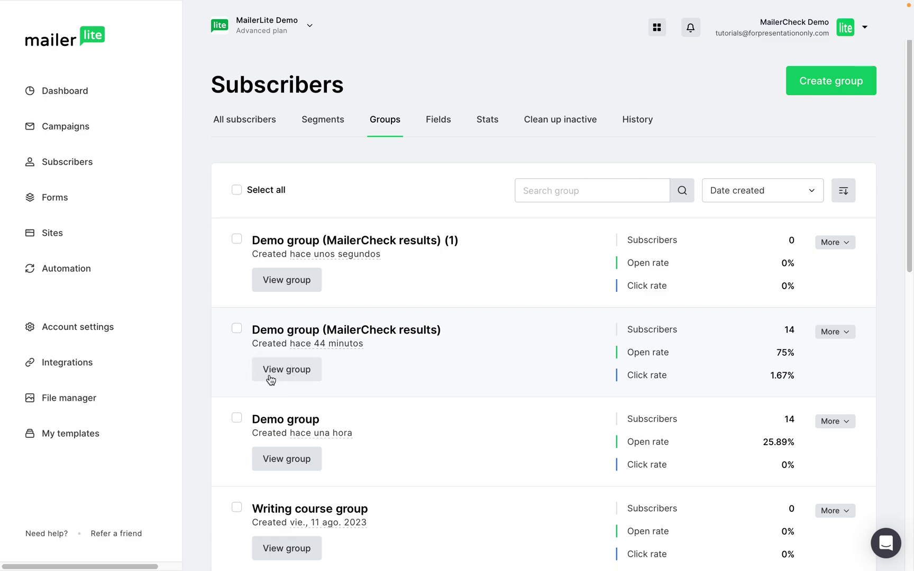
pyautogui.click(271, 370)
# Scroll the subscriber table to the MailerCheck result column, showing valid for every subscriber
pyautogui.scroll(-10, 270, 380)
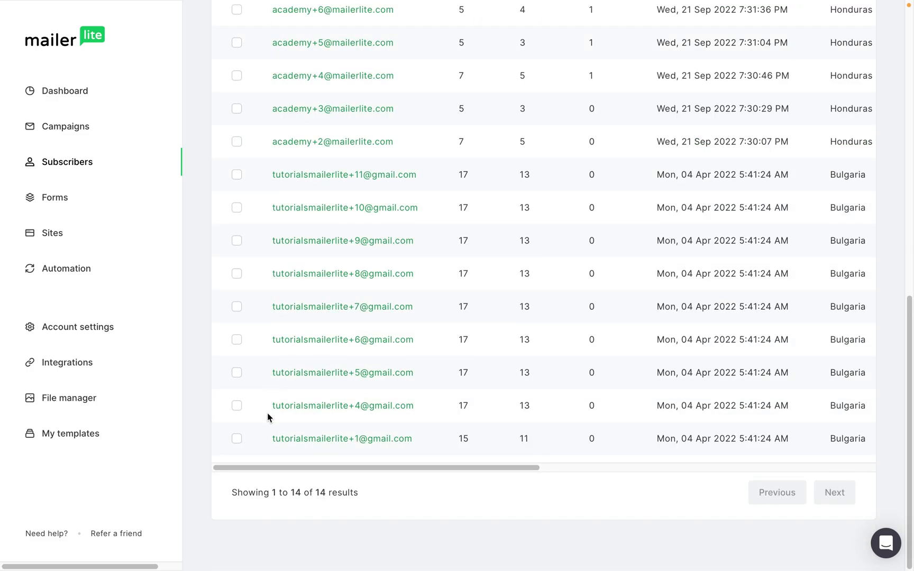
pyautogui.moveTo(278, 467); pyautogui.dragTo(632, 470)
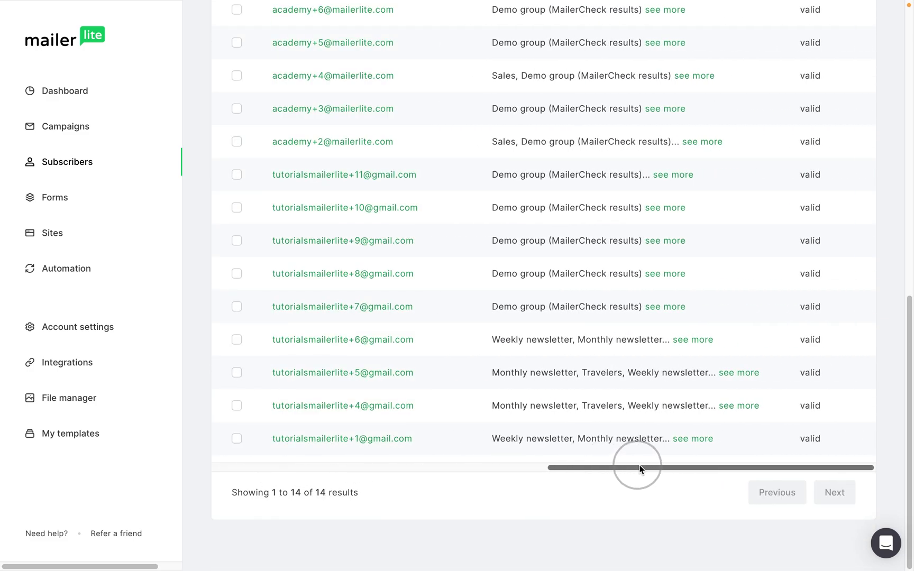
pyautogui.scroll(5, 761, 381)
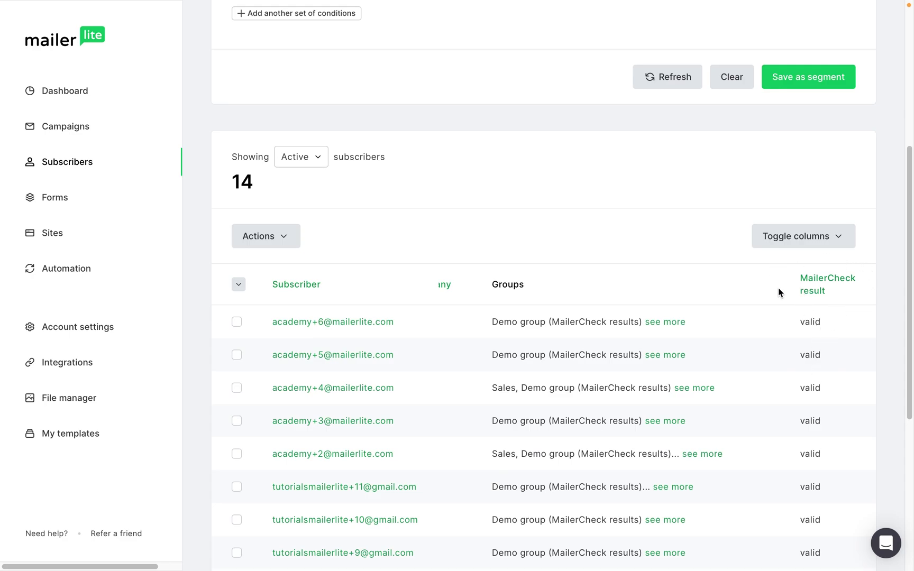
pyautogui.scroll(-4, 837, 336)
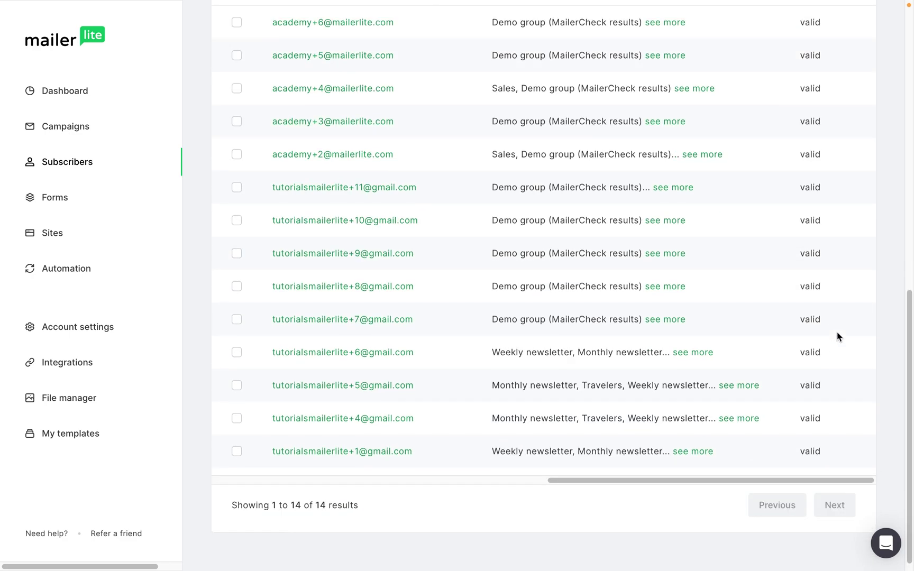
pyautogui.scroll(6, 837, 337)
pyautogui.scroll(5, 836, 336)
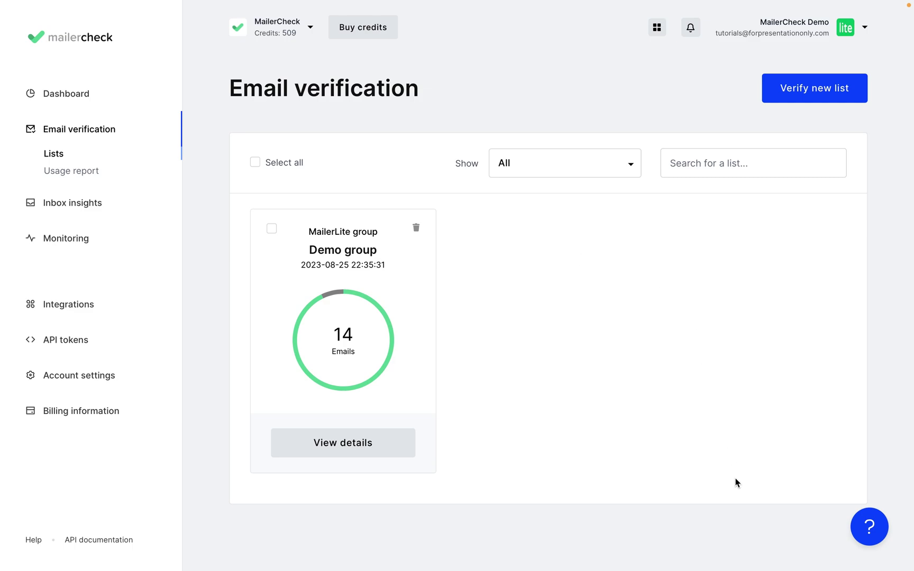
pyautogui.click(868, 526)
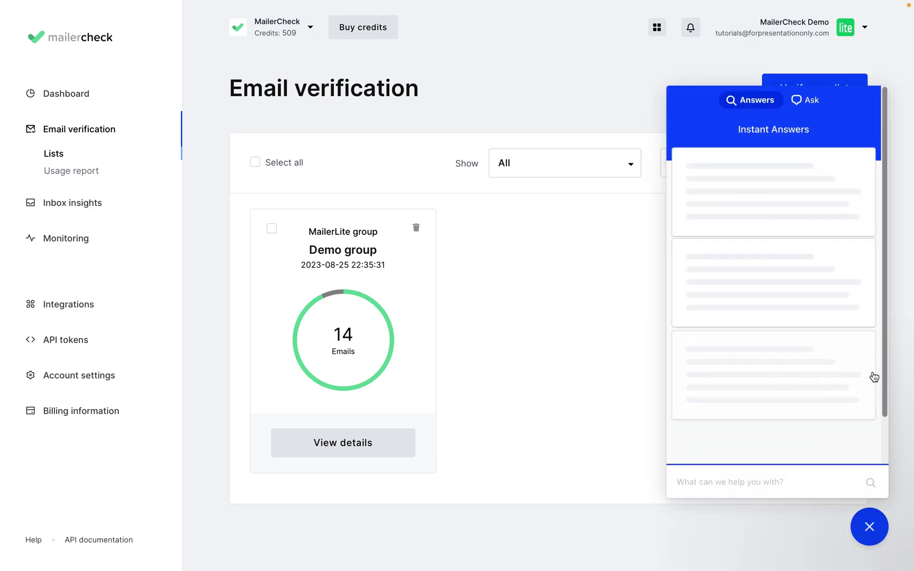
pyautogui.click(806, 99)
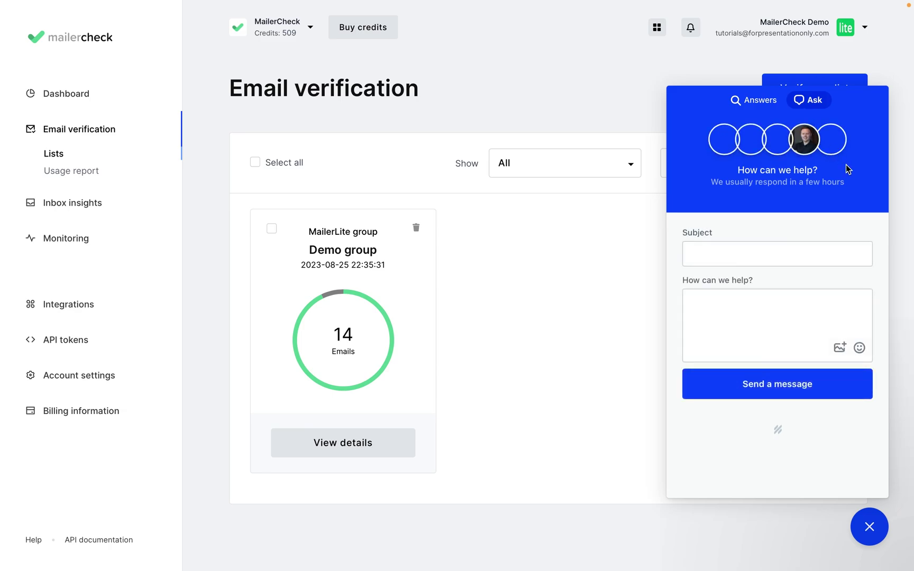
pyautogui.click(768, 103)
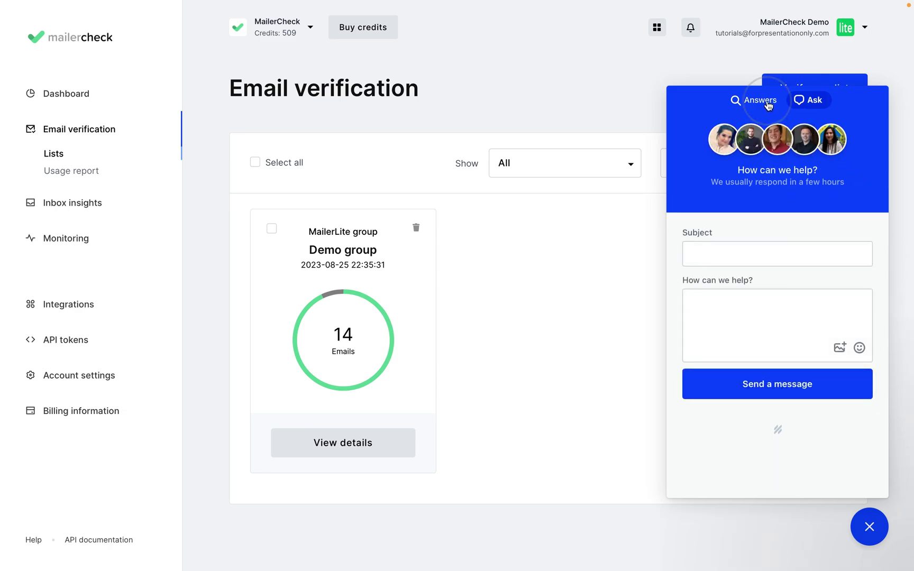
pyautogui.scroll(-2, 830, 220)
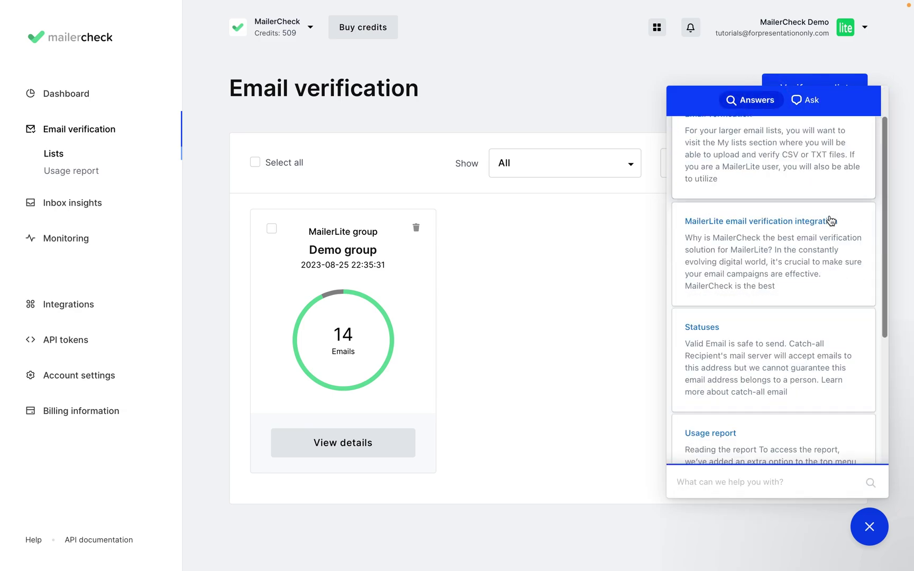
pyautogui.scroll(-5, 830, 220)
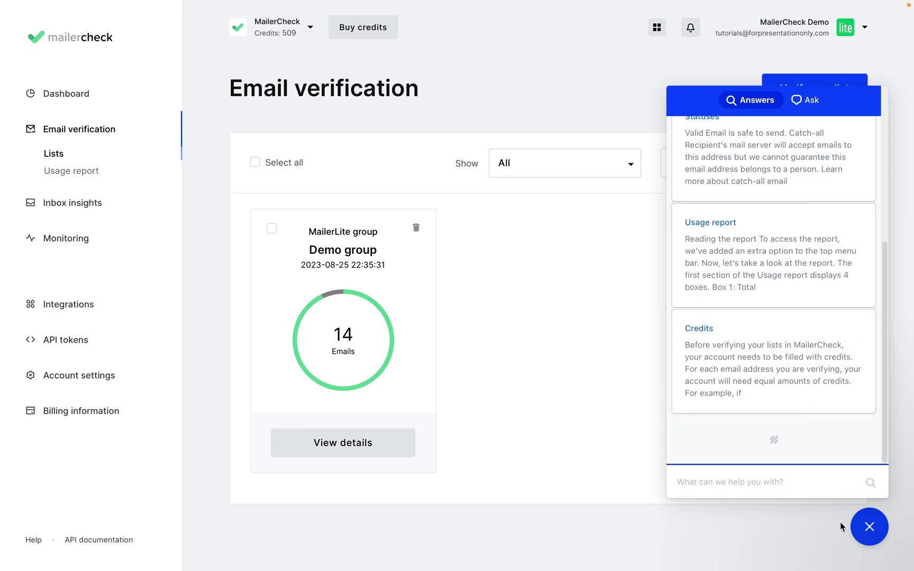
pyautogui.click(868, 526)
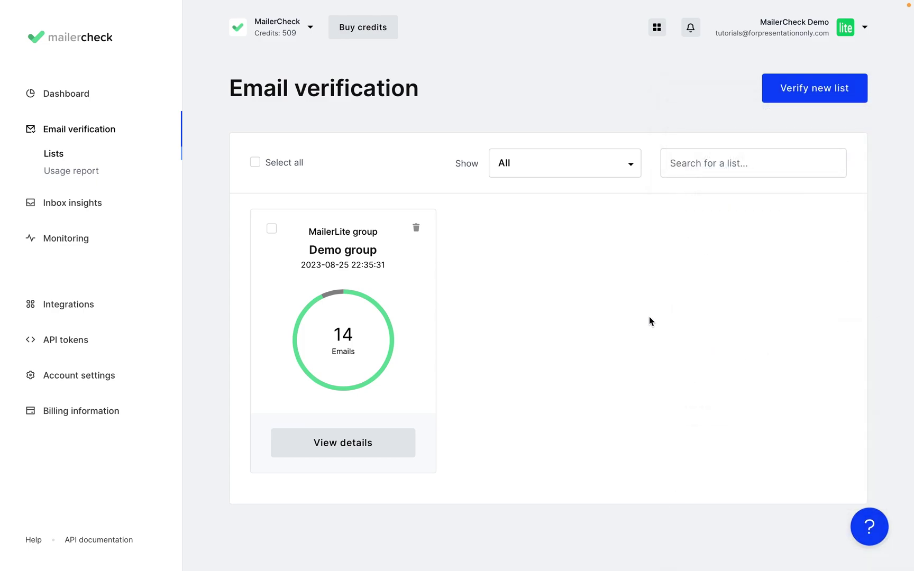